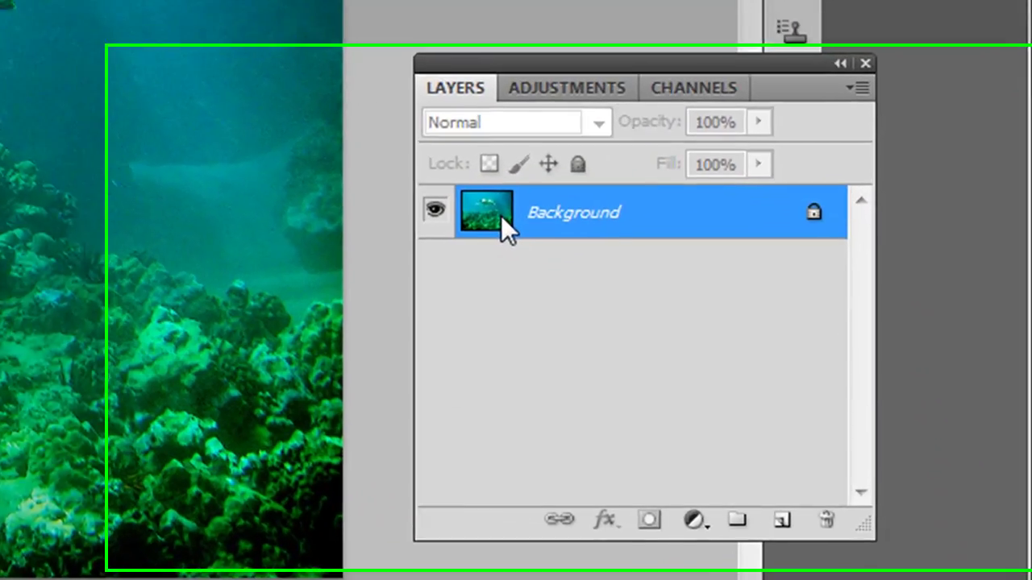
Duplicate the Background layer with Ctrl+J to create Layer 1
{"action": "key", "text": "ctrl+j"}
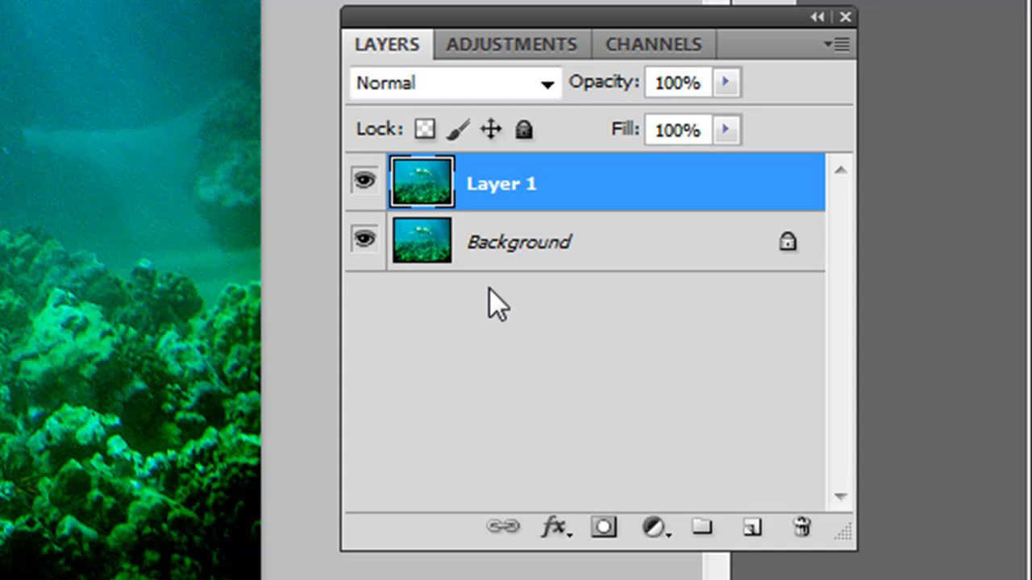
Add a Levels adjustment layer and pull the Green white point in to 252
{"action": "left_click", "coordinate": [651, 529]}
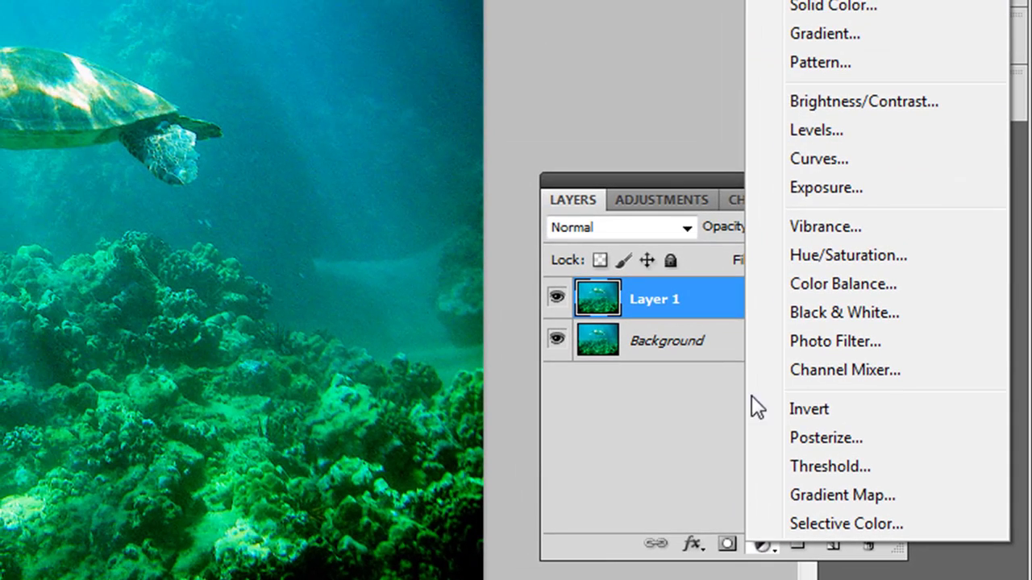
{"action": "left_click", "coordinate": [810, 131]}
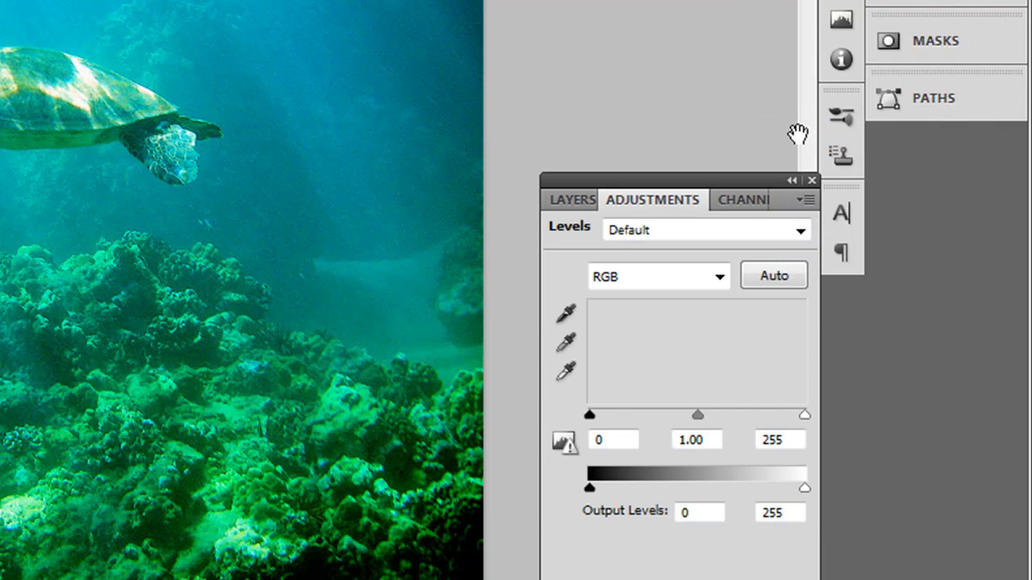
{"action": "left_click", "coordinate": [691, 276]}
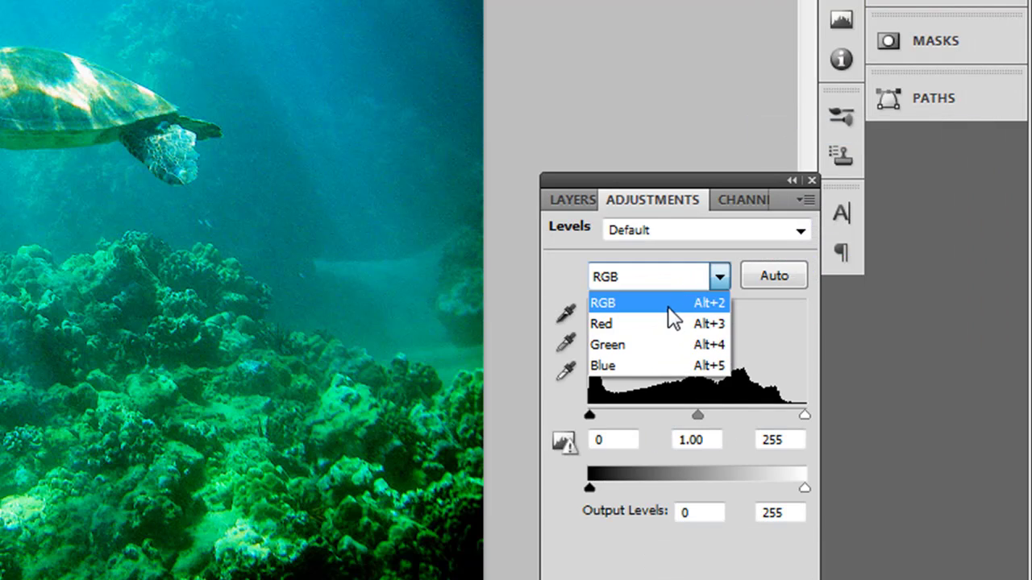
{"action": "left_click", "coordinate": [665, 324]}
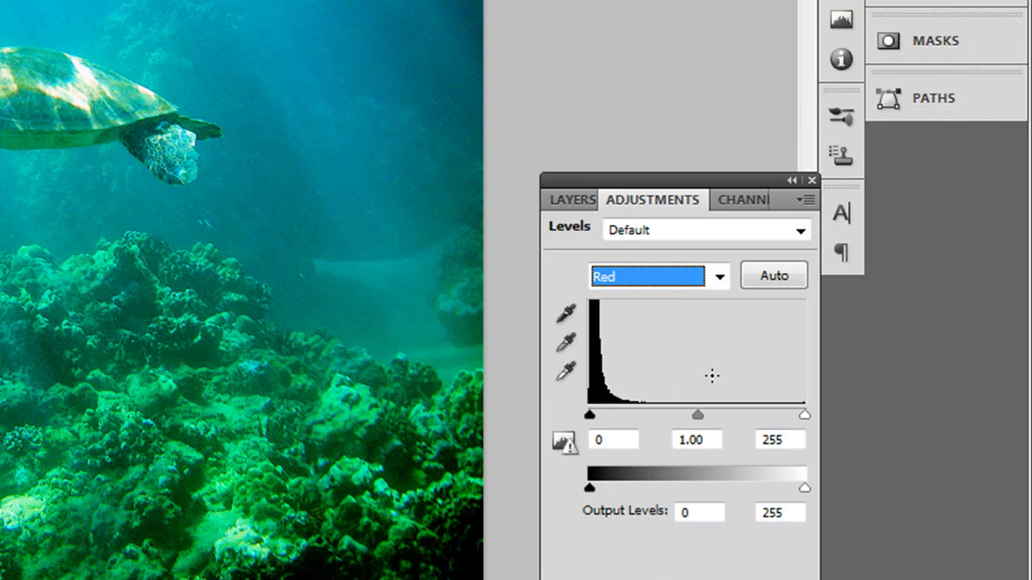
{"action": "left_click", "coordinate": [661, 282]}
{"action": "left_click", "coordinate": [657, 345]}
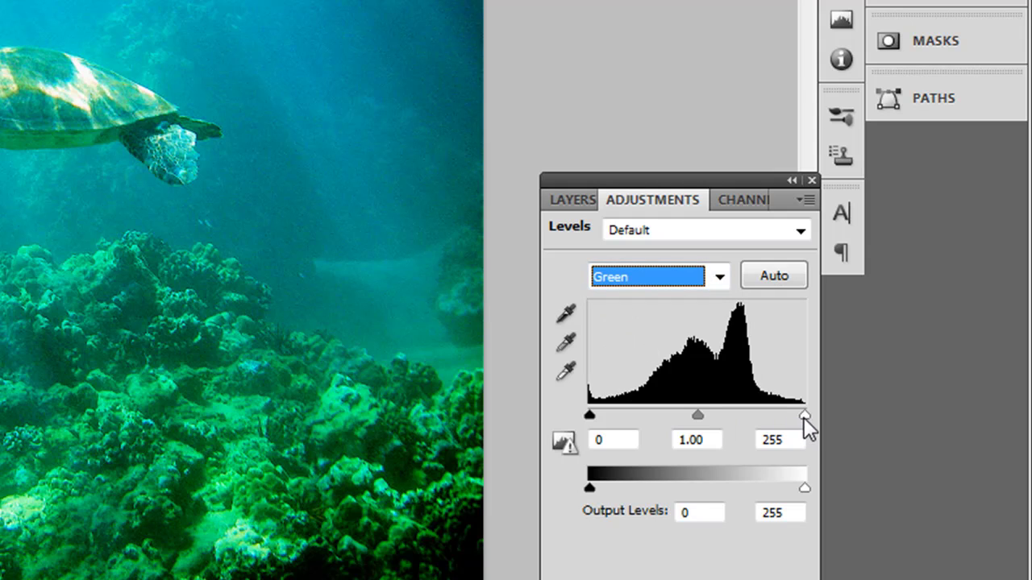
{"action": "left_click_drag", "start_coordinate": [804, 417], "coordinate": [806, 415]}
Test the Blue white point, then lower the Red white point to brighten reds
{"action": "left_click", "coordinate": [691, 277]}
{"action": "left_click", "coordinate": [656, 364]}
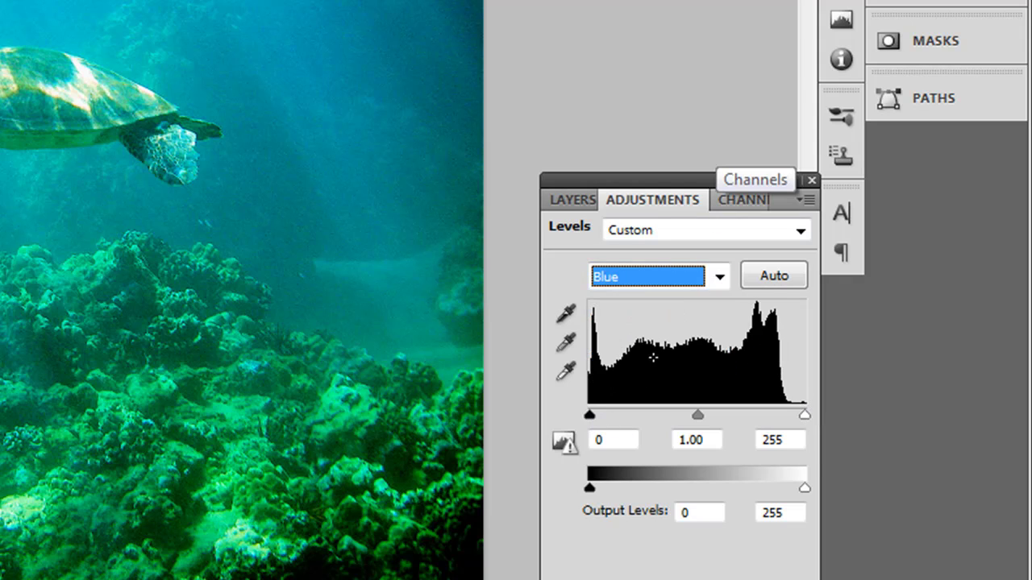
{"action": "left_click_drag", "start_coordinate": [804, 413], "coordinate": [845, 410]}
{"action": "left_click", "coordinate": [720, 276]}
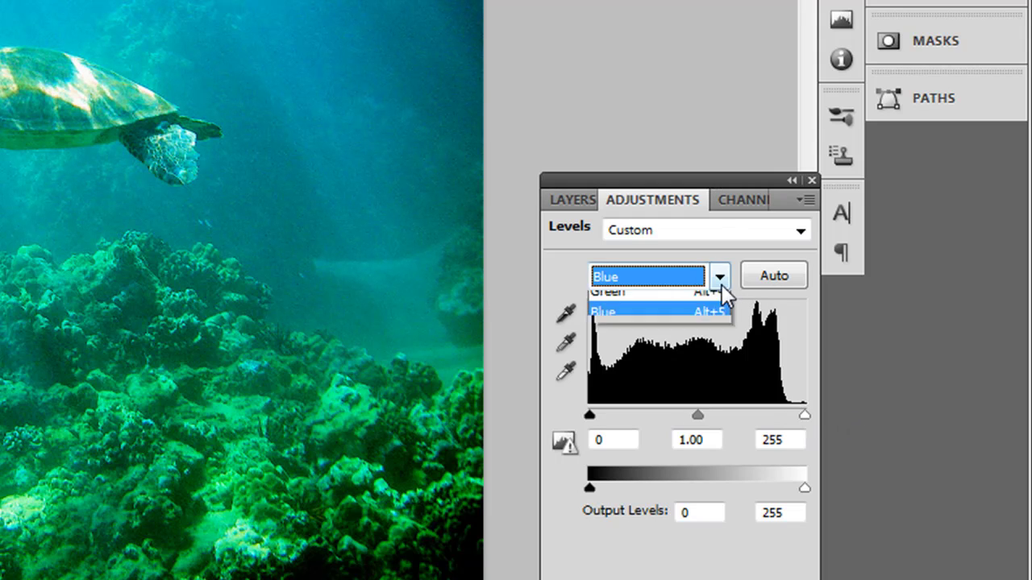
{"action": "left_click", "coordinate": [679, 323]}
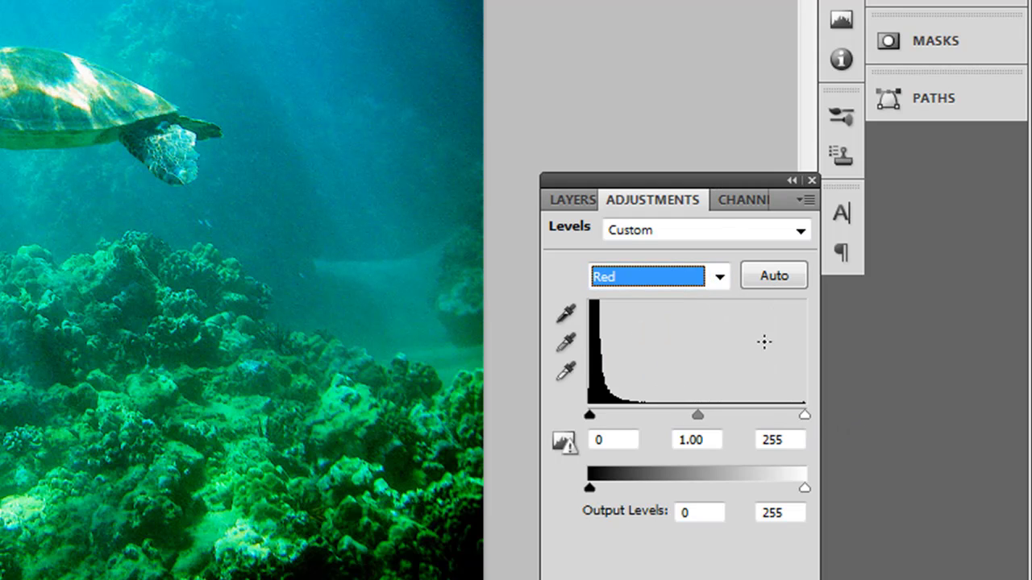
{"action": "left_click_drag", "start_coordinate": [805, 415], "coordinate": [901, 437]}
Delete the Levels 1 adjustment layer and show the Channels panel
{"action": "left_click", "coordinate": [574, 200]}
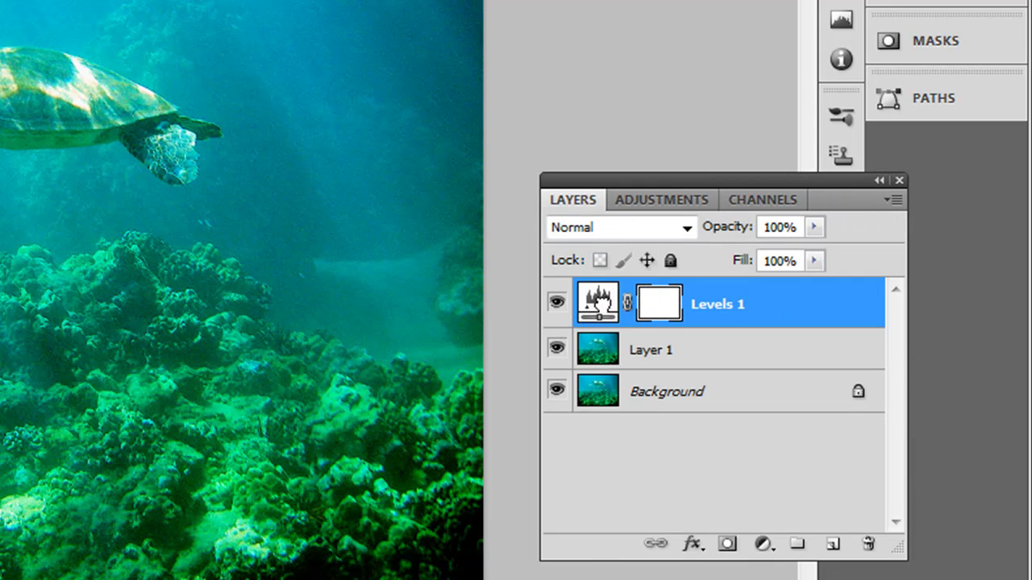
{"action": "left_click_drag", "start_coordinate": [836, 307], "coordinate": [870, 544]}
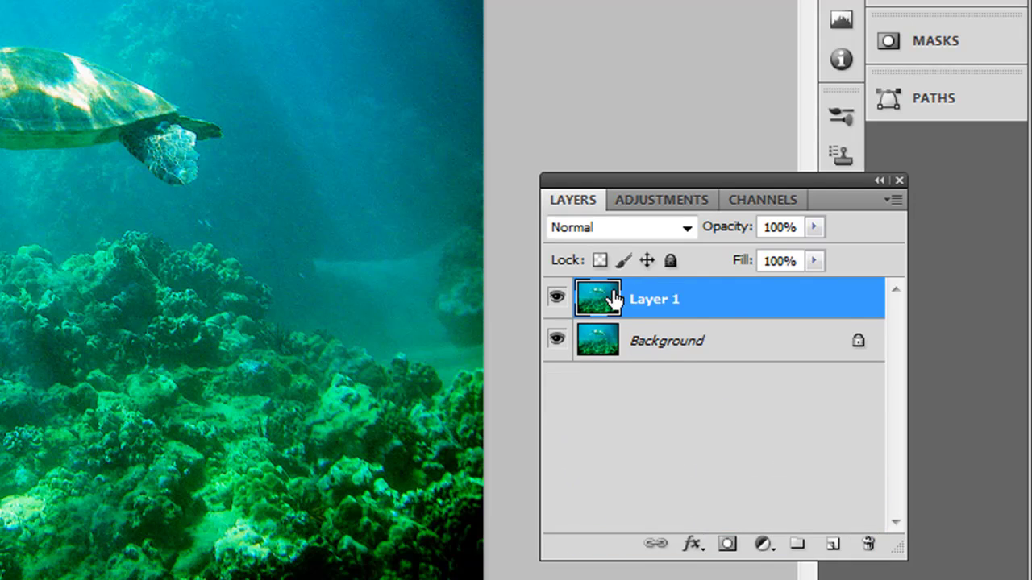
{"action": "left_click", "coordinate": [774, 203]}
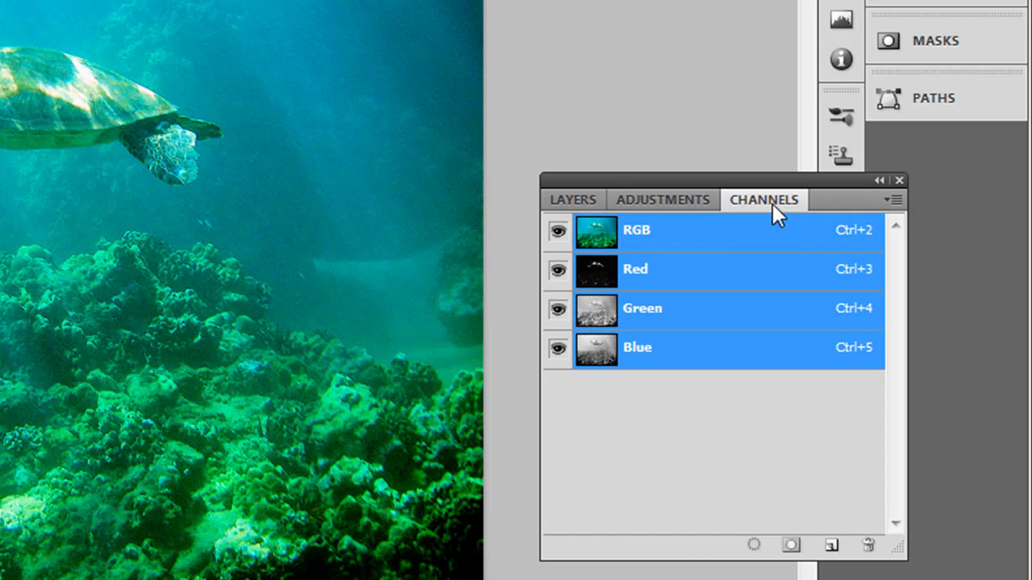
View the Red, Green and Blue channels individually, then restore the full RGB composite
{"action": "left_click_drag", "start_coordinate": [556, 273], "coordinate": [559, 346]}
{"action": "left_click", "coordinate": [558, 271]}
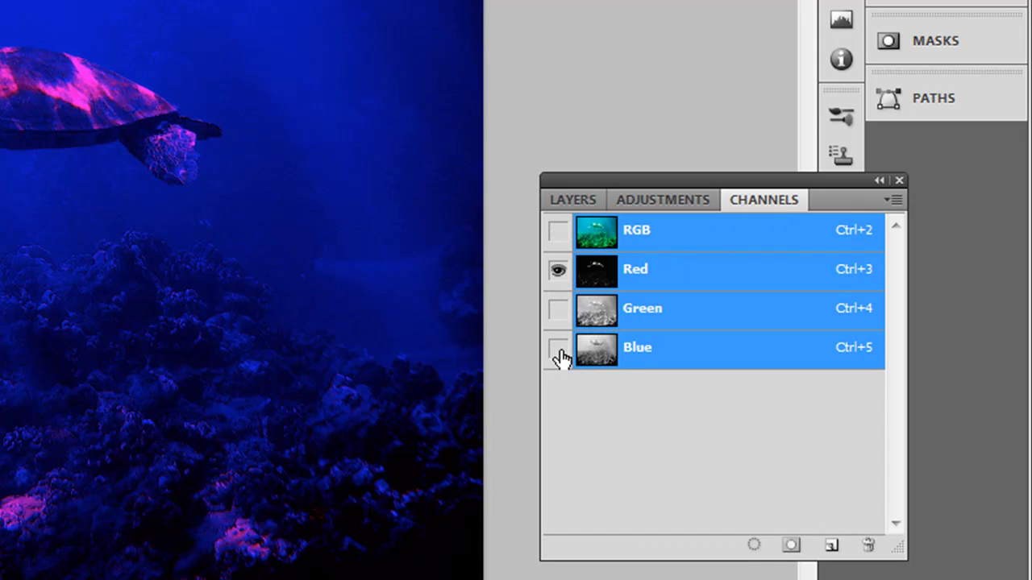
{"action": "left_click", "coordinate": [558, 350]}
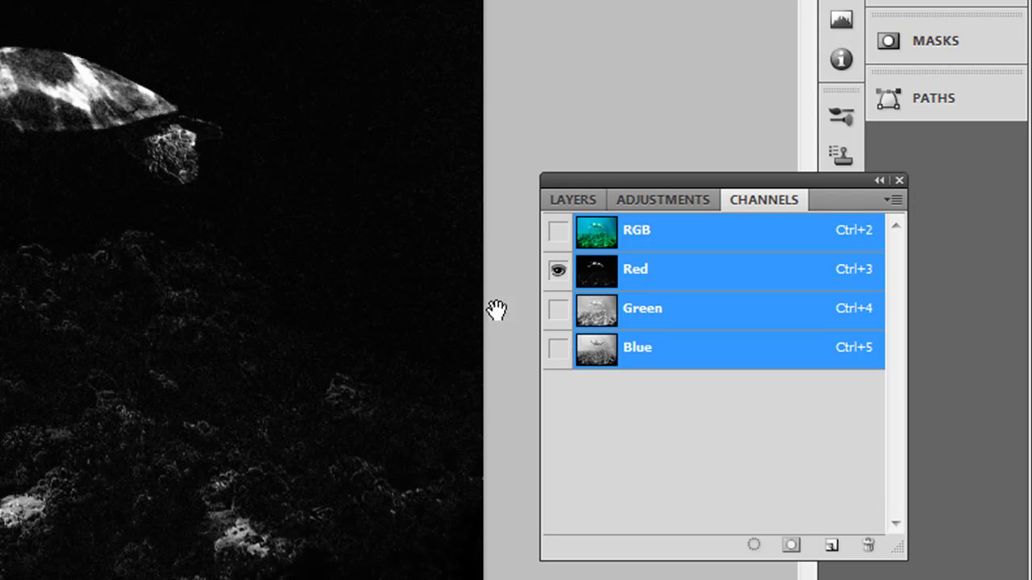
{"action": "left_click", "coordinate": [559, 310], "text": "alt"}
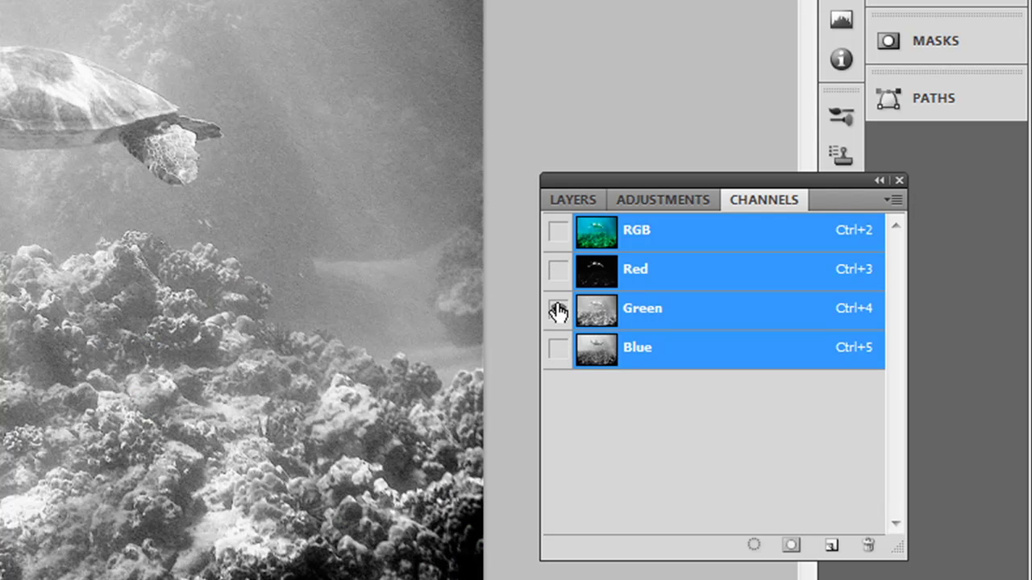
{"action": "left_click", "coordinate": [558, 349]}
{"action": "left_click", "coordinate": [559, 351], "text": "alt"}
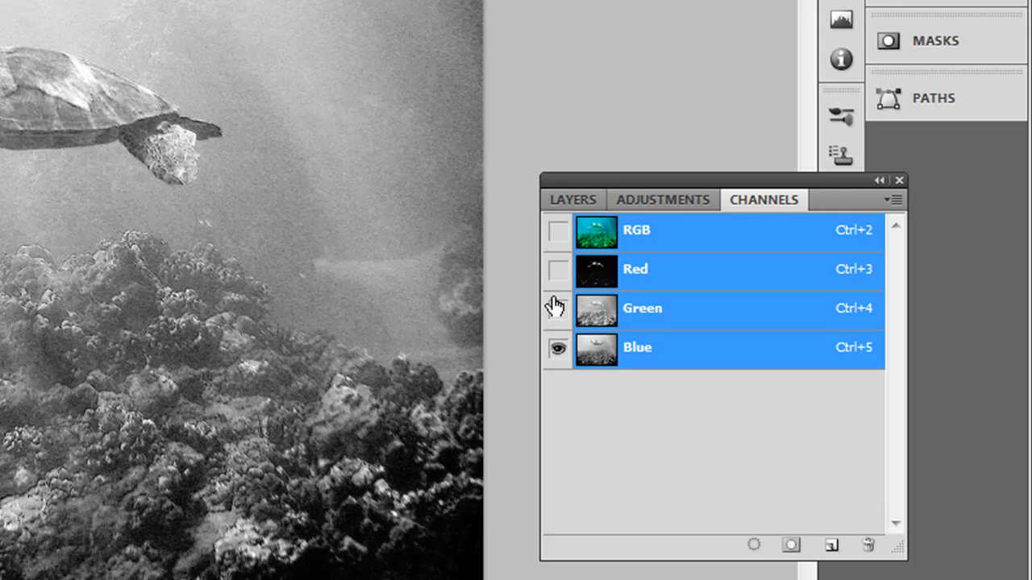
{"action": "left_click", "coordinate": [558, 232]}
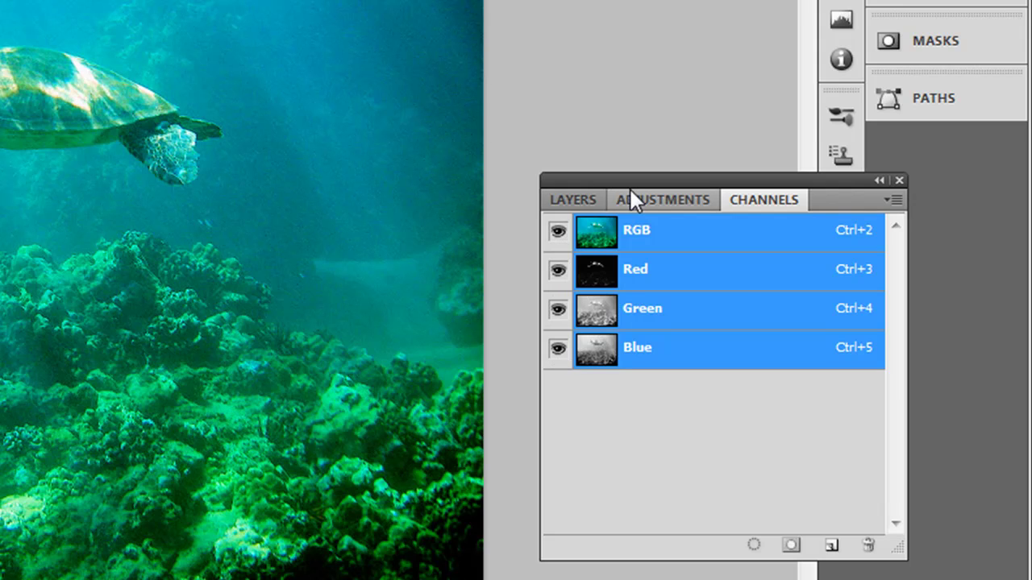
Add a Channel Mixer layer with Red output set to Red 100 and Green about +87
{"action": "left_click", "coordinate": [563, 198]}
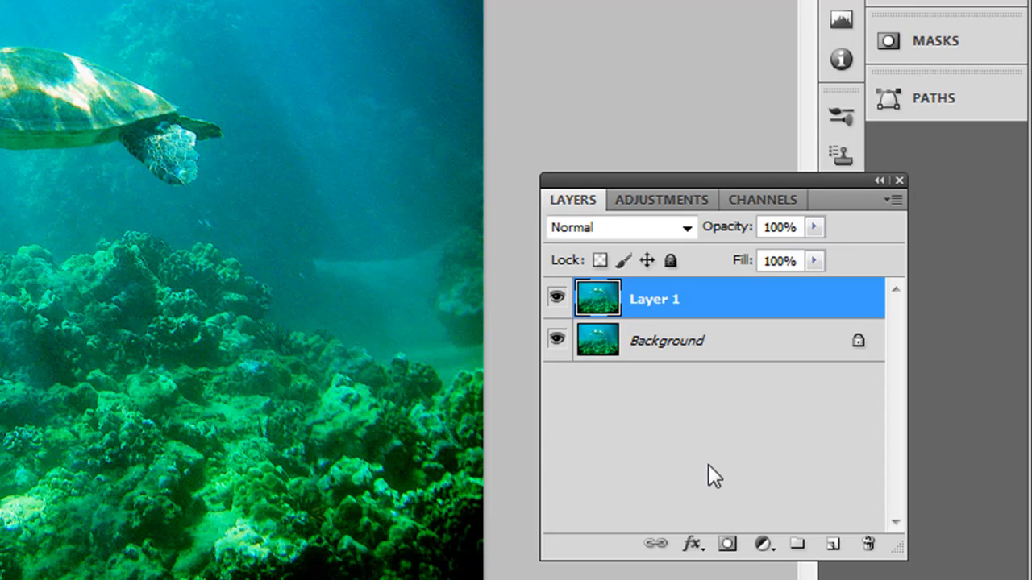
{"action": "left_click", "coordinate": [762, 545]}
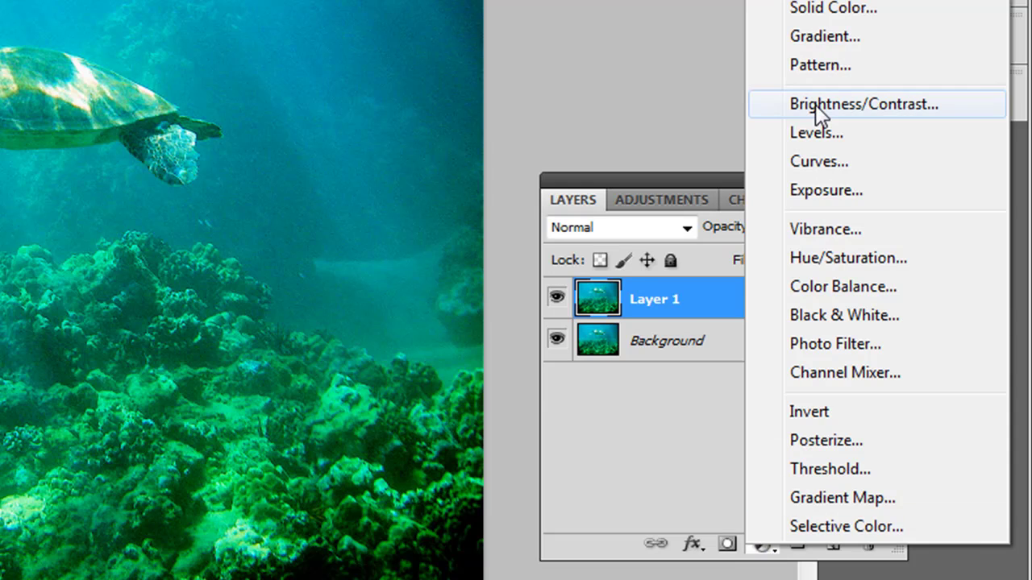
{"action": "left_click", "coordinate": [840, 371]}
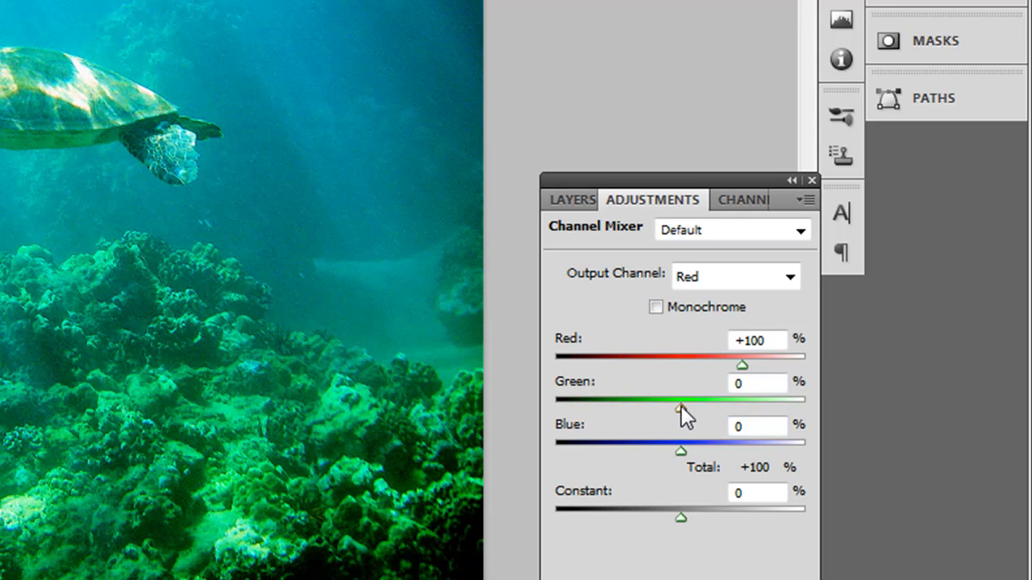
{"action": "left_click_drag", "start_coordinate": [681, 407], "coordinate": [713, 413]}
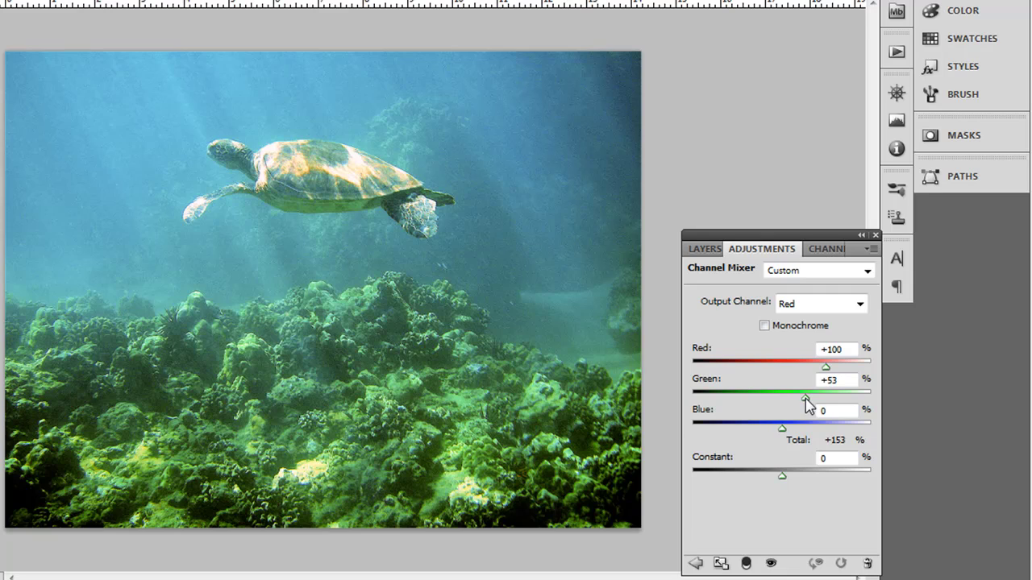
{"action": "left_click_drag", "start_coordinate": [810, 405], "coordinate": [824, 399]}
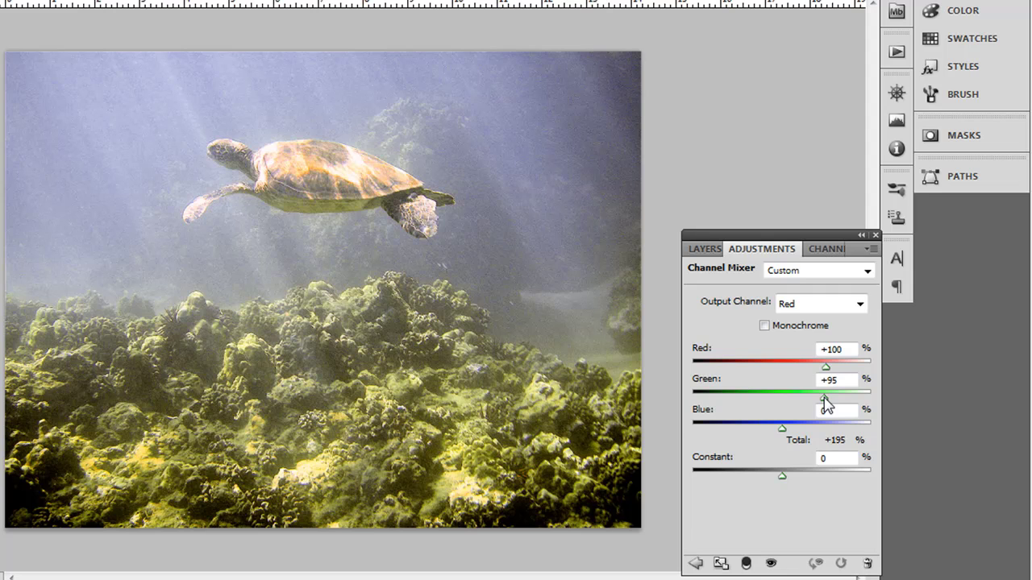
{"action": "mouse_move", "coordinate": [825, 366]}
{"action": "left_mouse_down"}
{"action": "mouse_move", "coordinate": [758, 382]}
{"action": "mouse_move", "coordinate": [830, 381]}
{"action": "left_mouse_up"}
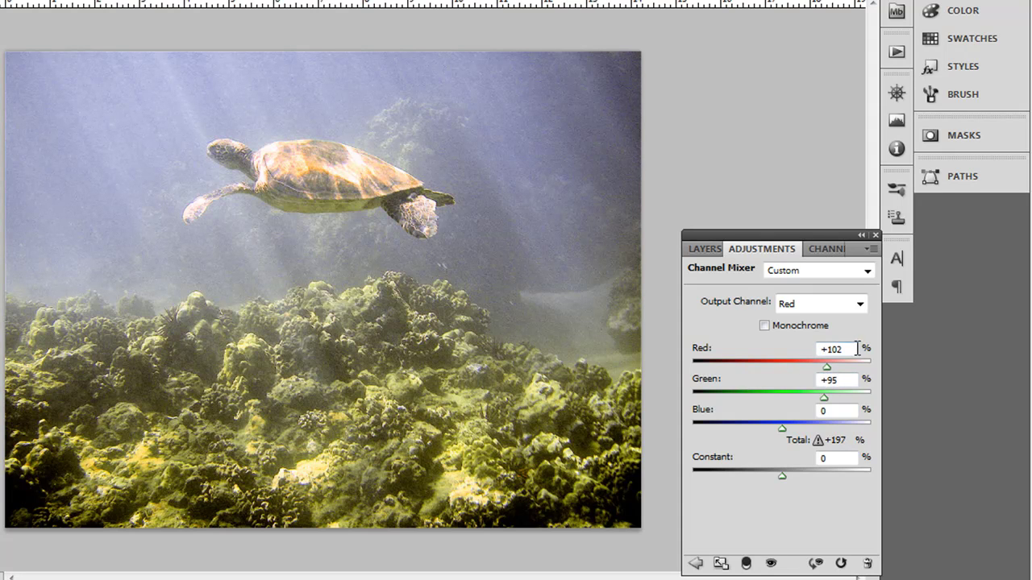
{"action": "left_click", "coordinate": [703, 349]}
{"action": "type", "text": "100"}
{"action": "left_click_drag", "start_coordinate": [824, 397], "coordinate": [821, 403]}
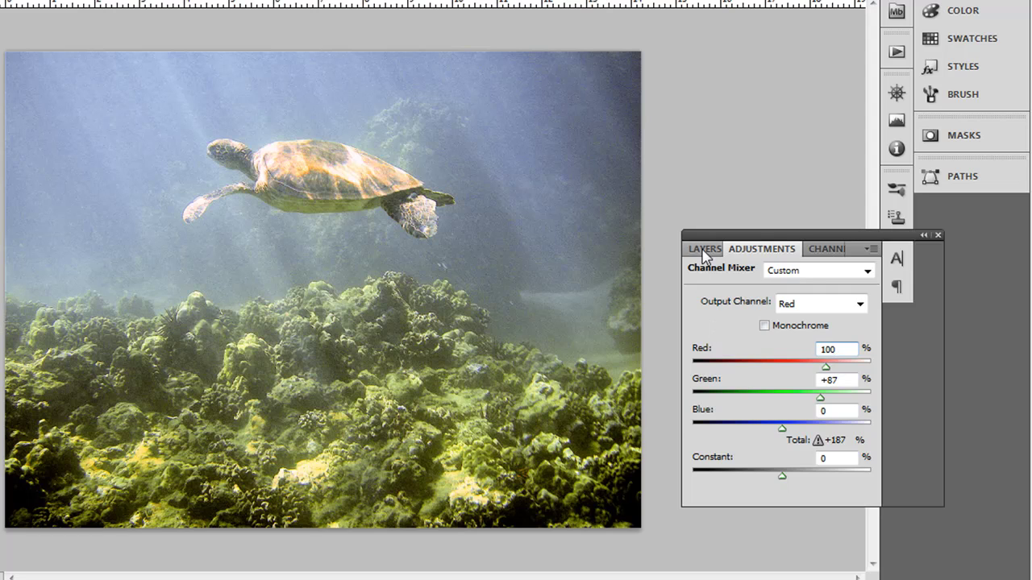
Add a Levels layer above Layer 1 with the Red white point lowered to 68
{"action": "left_click", "coordinate": [704, 249]}
{"action": "left_click", "coordinate": [795, 364]}
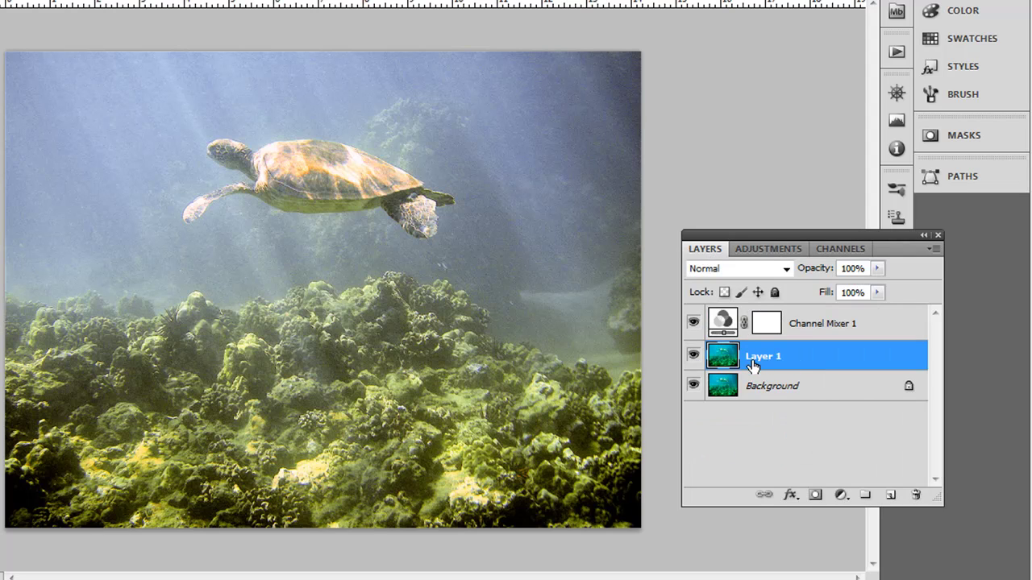
{"action": "left_click", "coordinate": [841, 495]}
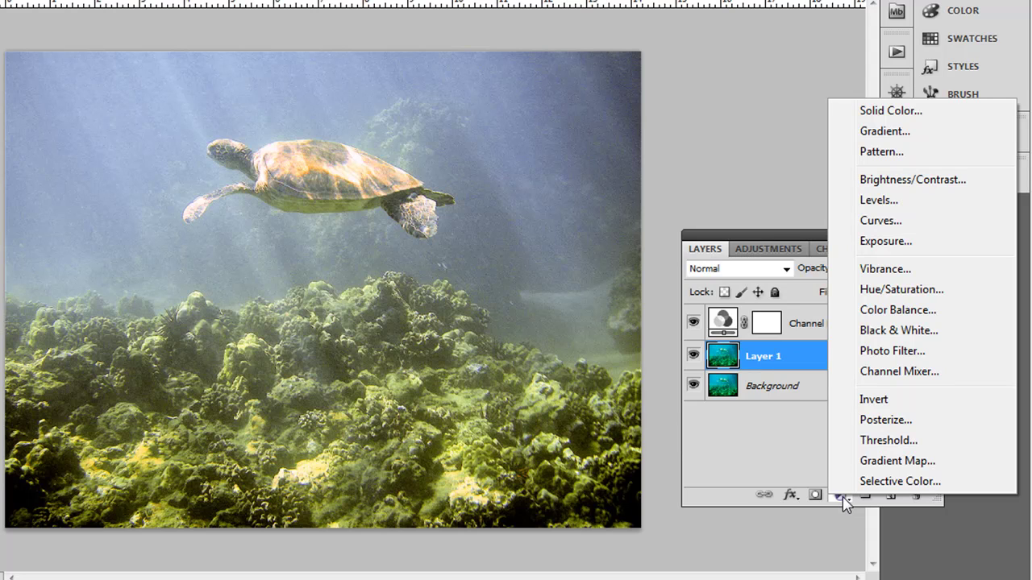
{"action": "left_click", "coordinate": [859, 201]}
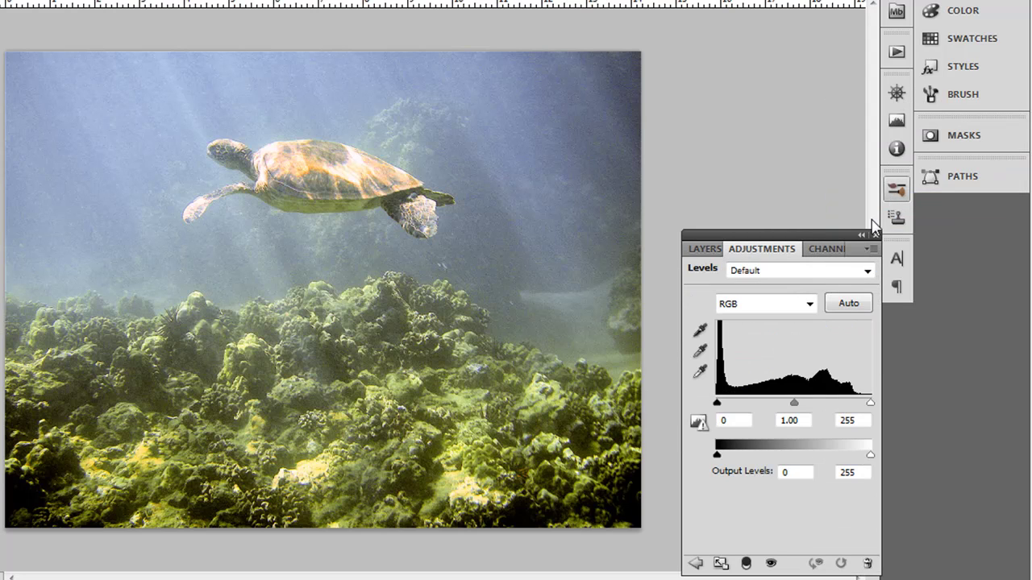
{"action": "left_click", "coordinate": [810, 304]}
{"action": "left_click", "coordinate": [781, 338]}
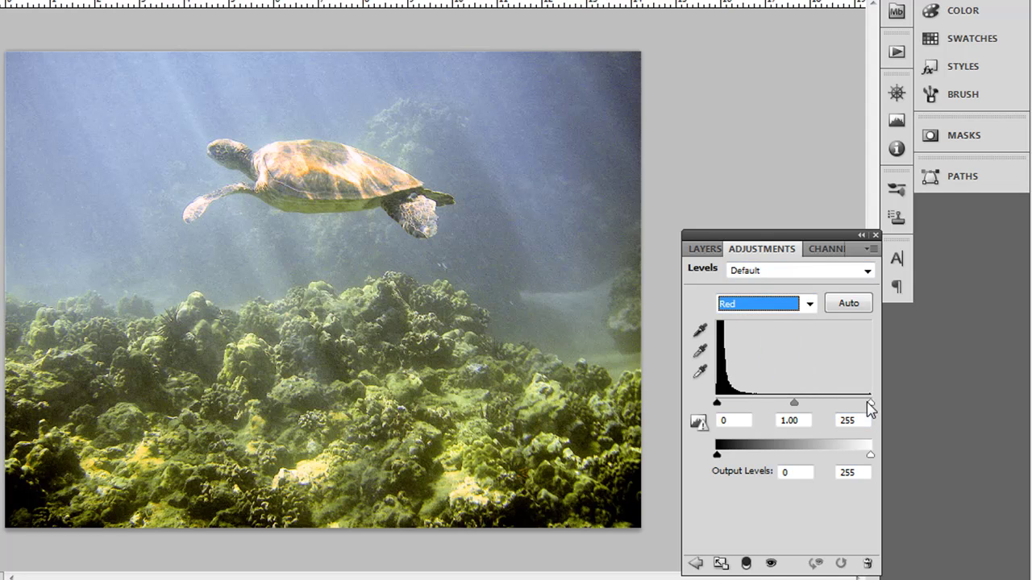
{"action": "left_click_drag", "start_coordinate": [870, 403], "coordinate": [750, 412]}
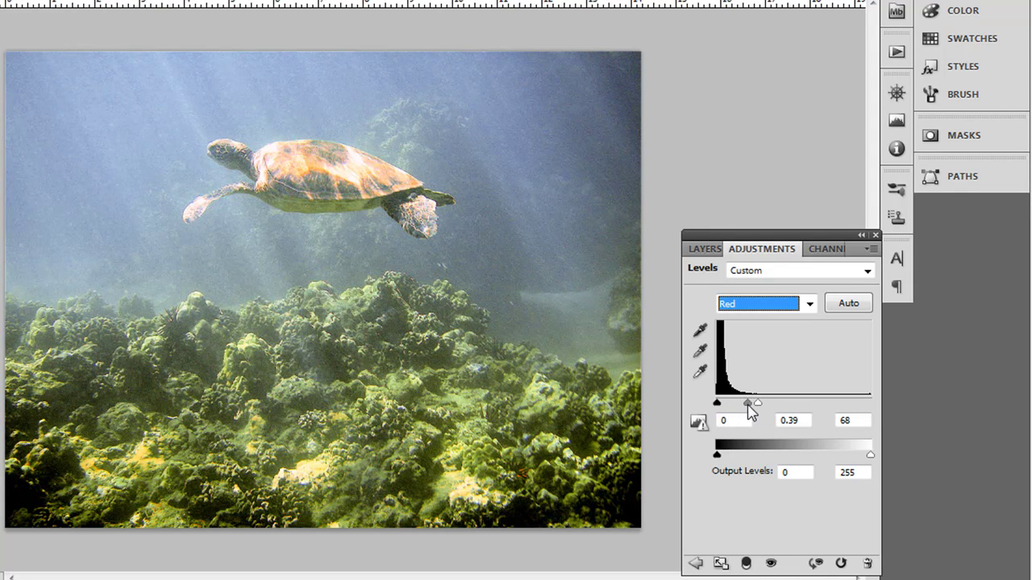
Lower the Blue white point to 236 and fine-tune the Red midtone to 0.35
{"action": "left_click", "coordinate": [802, 306]}
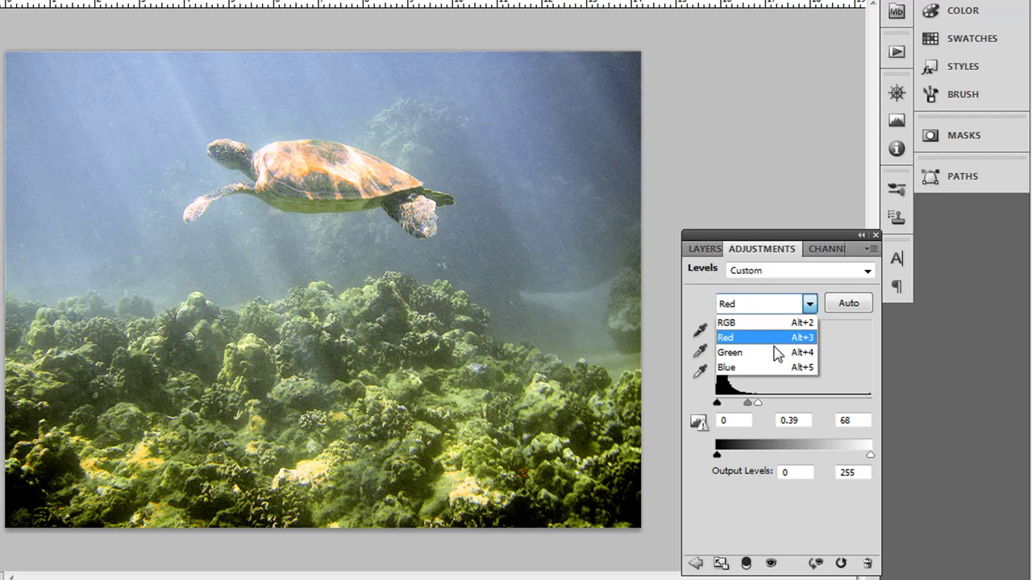
{"action": "left_click", "coordinate": [773, 352]}
{"action": "left_click", "coordinate": [802, 307]}
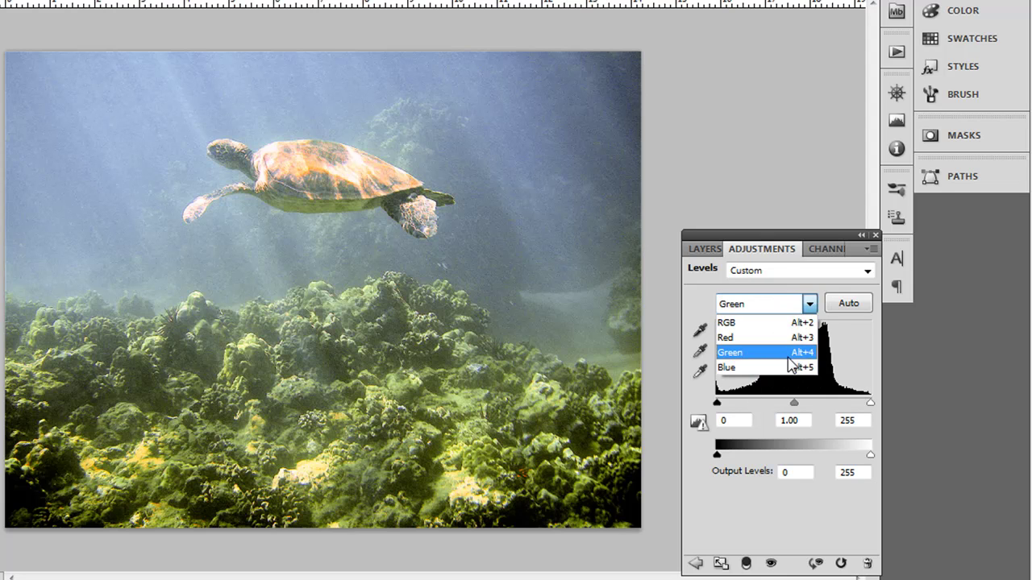
{"action": "left_click", "coordinate": [787, 367]}
{"action": "left_click", "coordinate": [803, 303]}
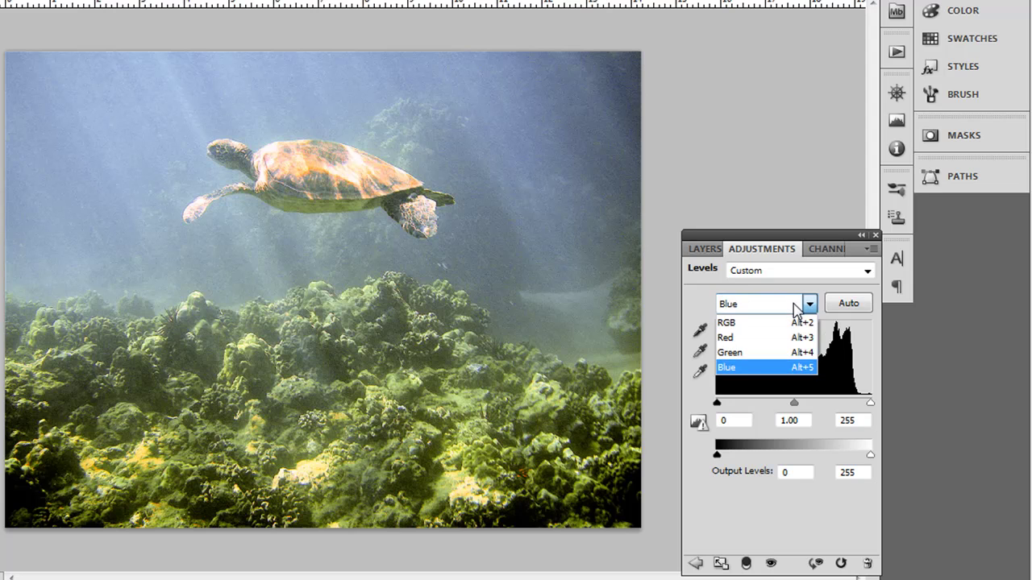
{"action": "left_click", "coordinate": [805, 308]}
{"action": "left_click_drag", "start_coordinate": [870, 403], "coordinate": [859, 403]}
{"action": "left_click", "coordinate": [766, 305]}
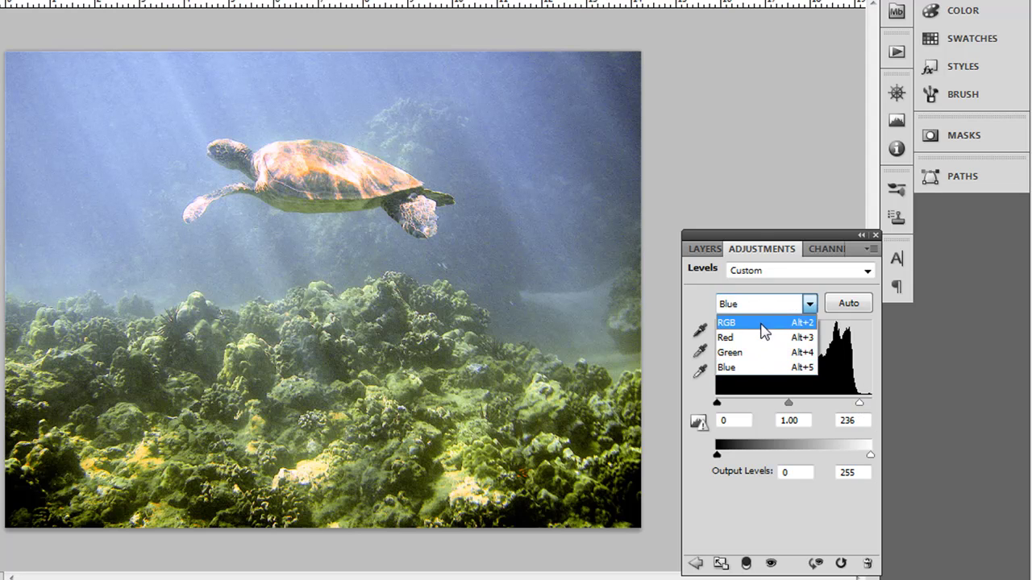
{"action": "left_click", "coordinate": [759, 333]}
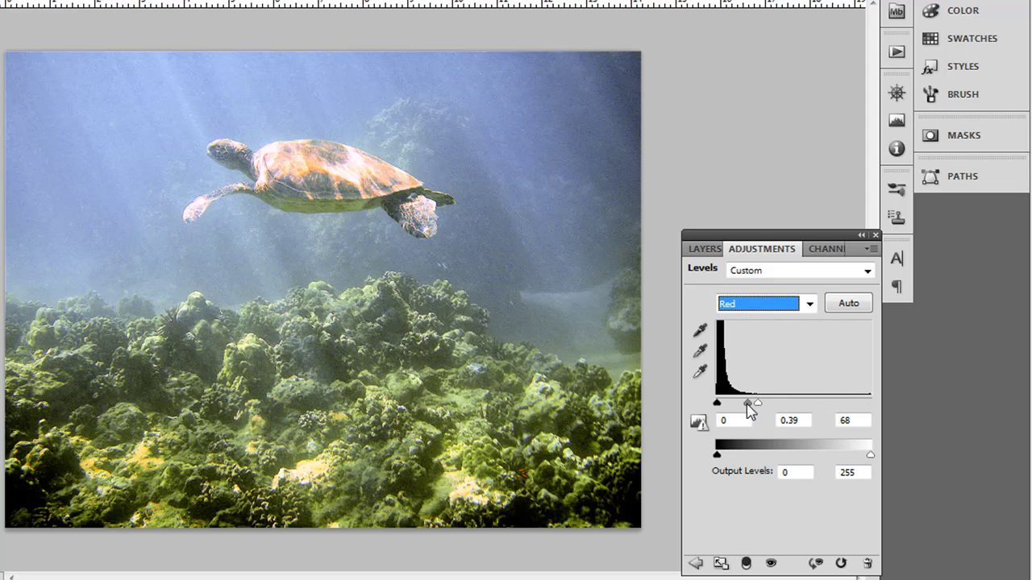
{"action": "left_click_drag", "start_coordinate": [748, 403], "coordinate": [751, 403]}
{"action": "left_click", "coordinate": [704, 249]}
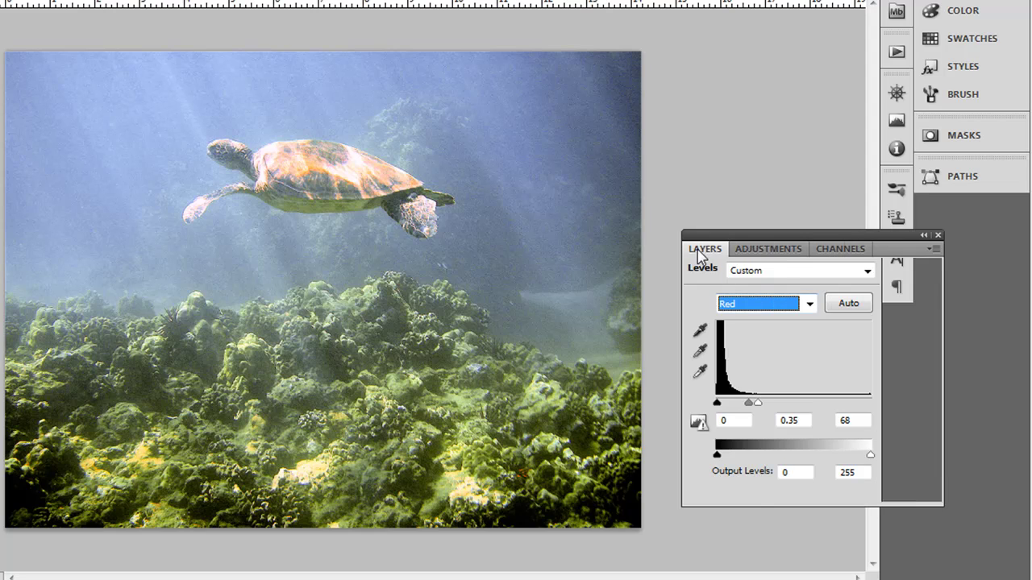
{"action": "left_click", "coordinate": [806, 395]}
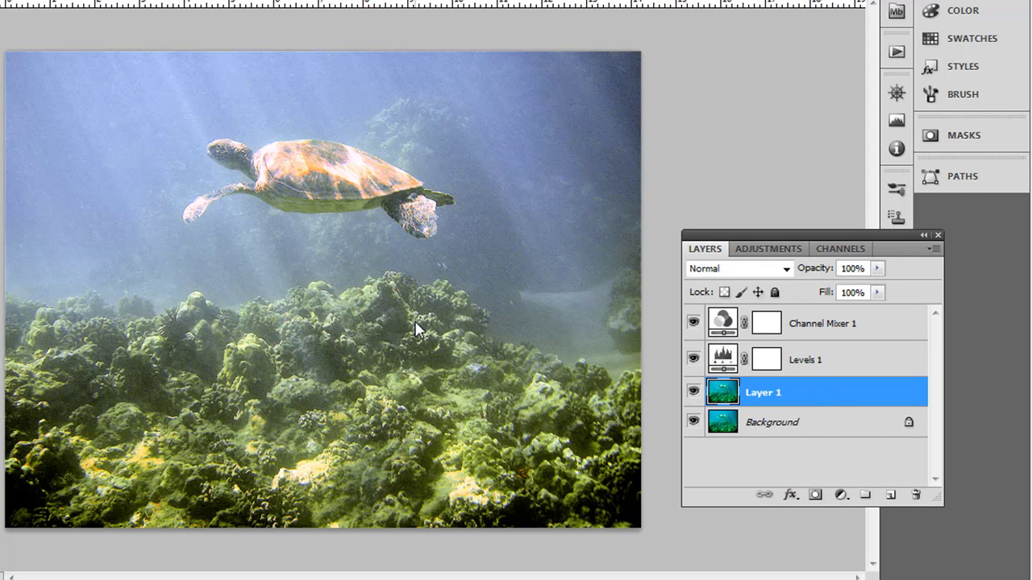
{"action": "left_click_drag", "start_coordinate": [694, 391], "coordinate": [693, 323]}
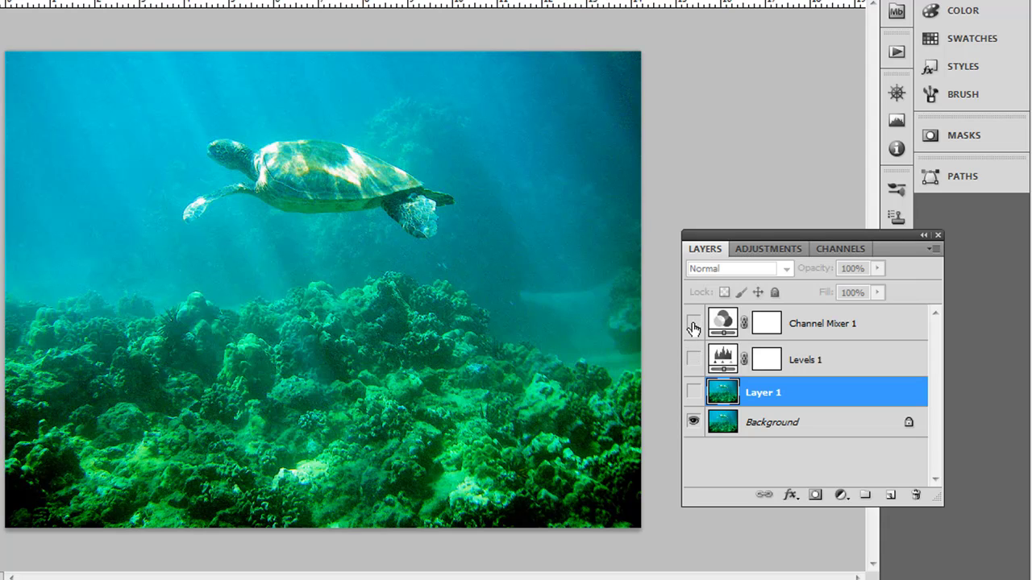
{"action": "left_click_drag", "start_coordinate": [693, 325], "coordinate": [693, 391]}
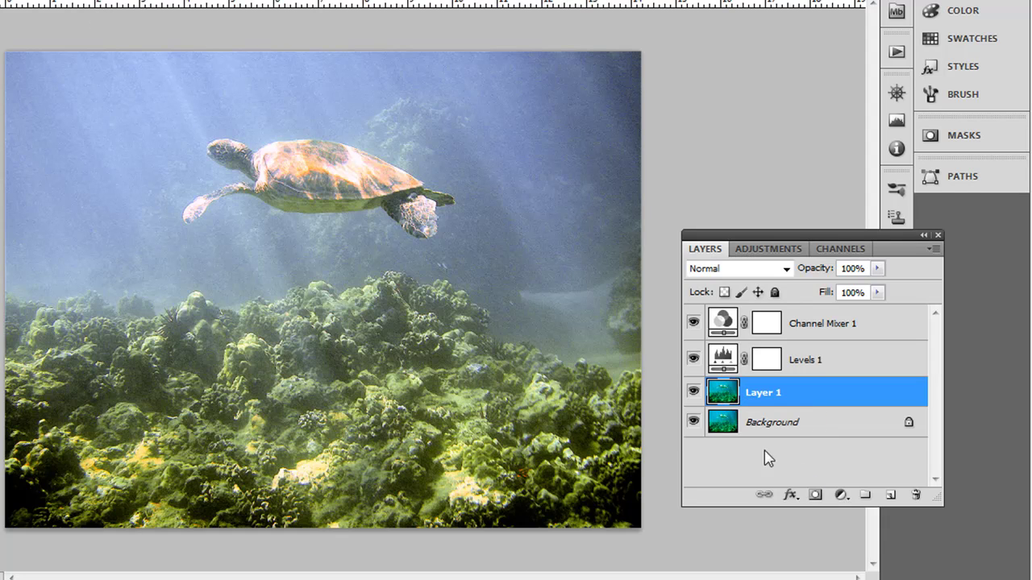
Add a Hue/Saturation adjustment layer and raise the Cyans saturation
{"action": "left_click", "coordinate": [839, 495]}
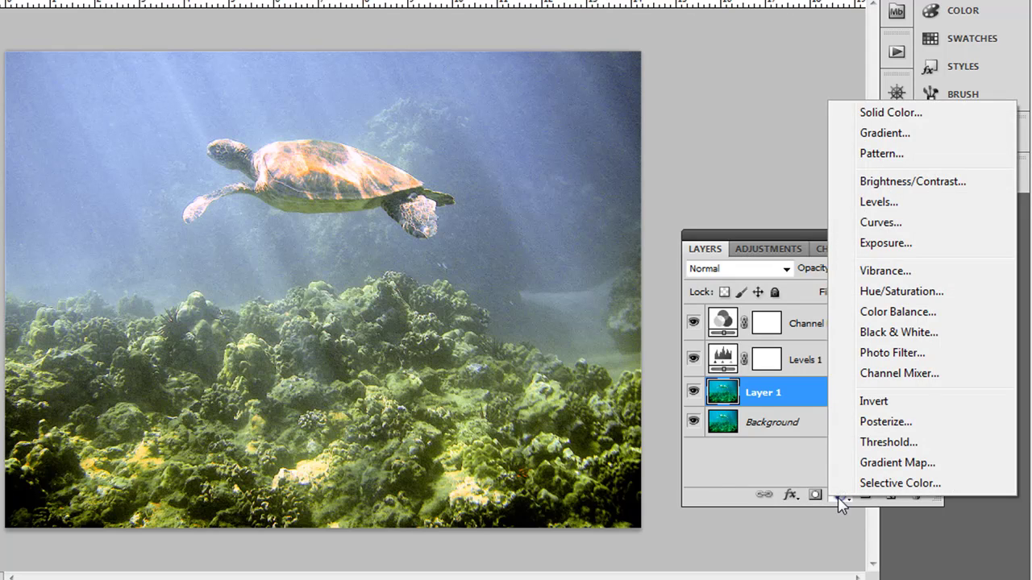
{"action": "left_click", "coordinate": [885, 292]}
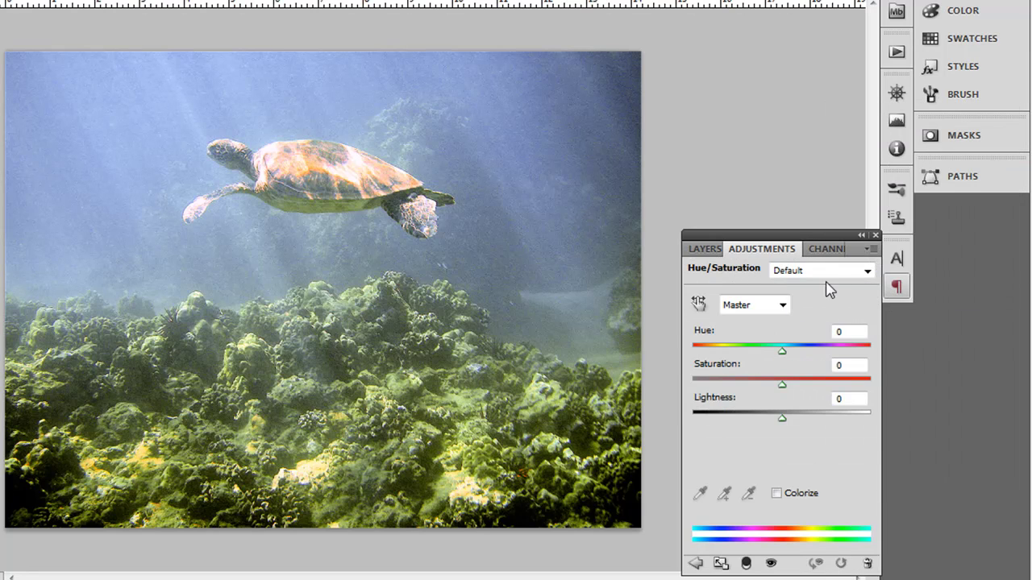
{"action": "left_click", "coordinate": [782, 305]}
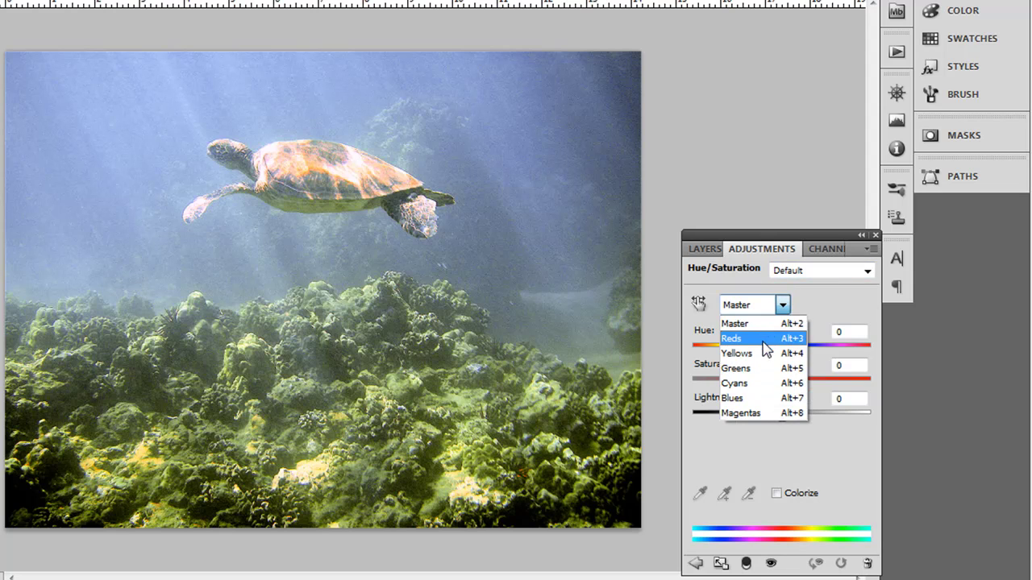
{"action": "left_click", "coordinate": [754, 383]}
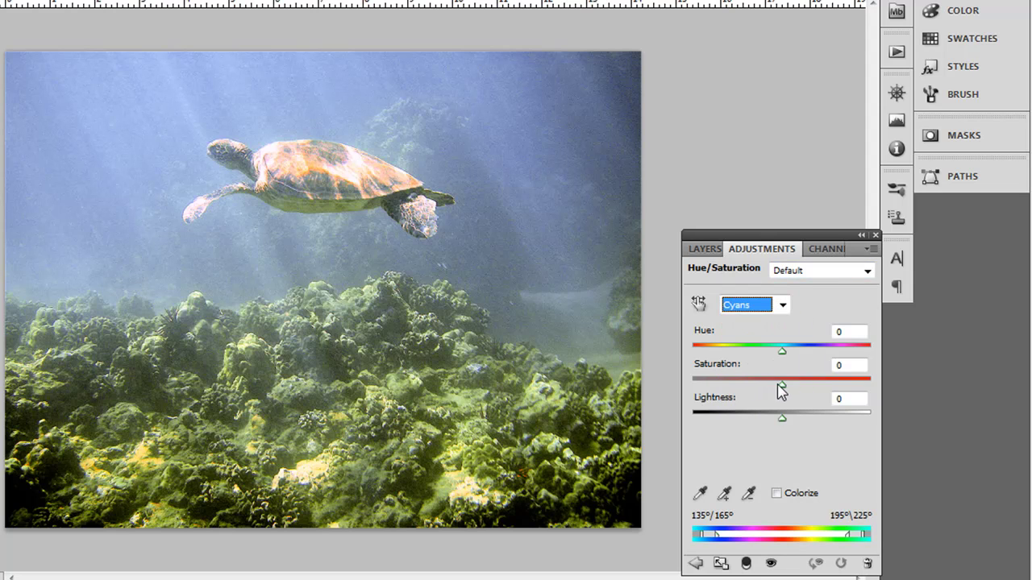
{"action": "mouse_move", "coordinate": [781, 386]}
{"action": "left_mouse_down"}
{"action": "mouse_move", "coordinate": [833, 386]}
{"action": "mouse_move", "coordinate": [785, 387]}
{"action": "mouse_move", "coordinate": [799, 387]}
{"action": "left_mouse_up"}
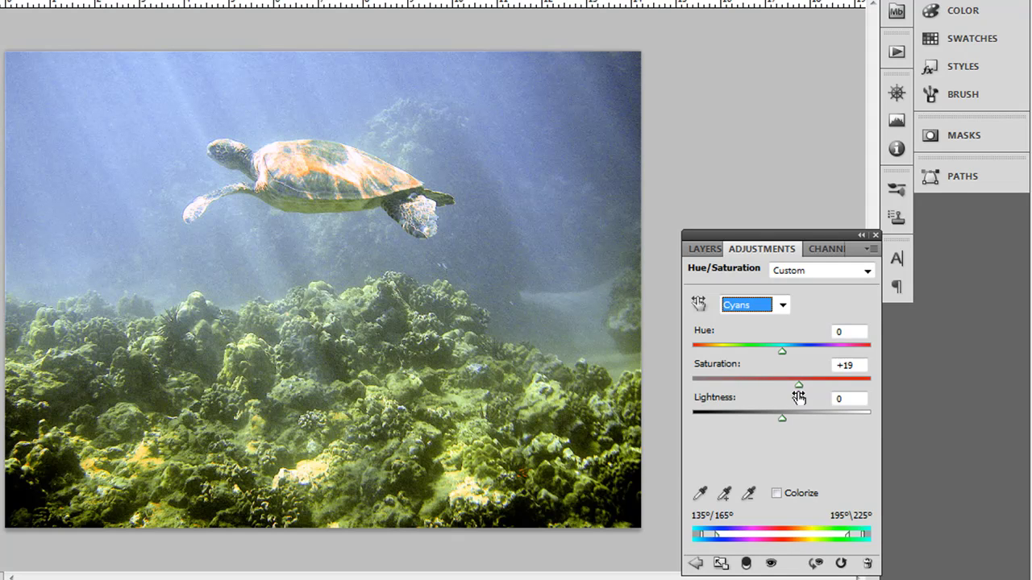
Try raising the Reds saturation, then reset it to 0
{"action": "left_click", "coordinate": [780, 305]}
{"action": "left_click", "coordinate": [758, 339]}
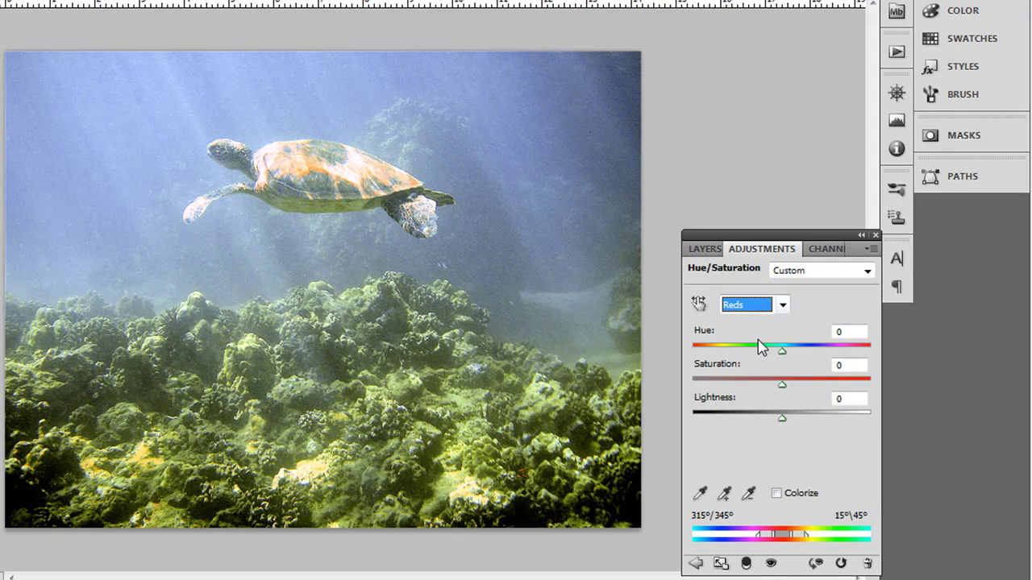
{"action": "mouse_move", "coordinate": [782, 386]}
{"action": "left_mouse_down"}
{"action": "mouse_move", "coordinate": [811, 386]}
{"action": "mouse_move", "coordinate": [687, 387]}
{"action": "mouse_move", "coordinate": [792, 387]}
{"action": "mouse_move", "coordinate": [782, 387]}
{"action": "left_mouse_up"}
{"action": "left_click", "coordinate": [728, 364]}
{"action": "type", "text": "0"}
{"action": "left_click", "coordinate": [782, 304]}
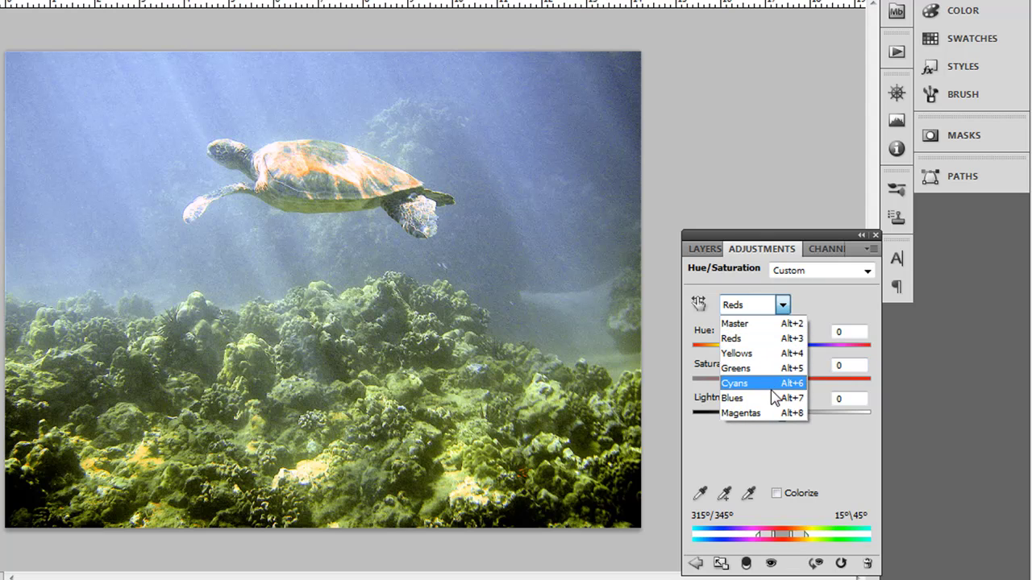
{"action": "left_click", "coordinate": [782, 338]}
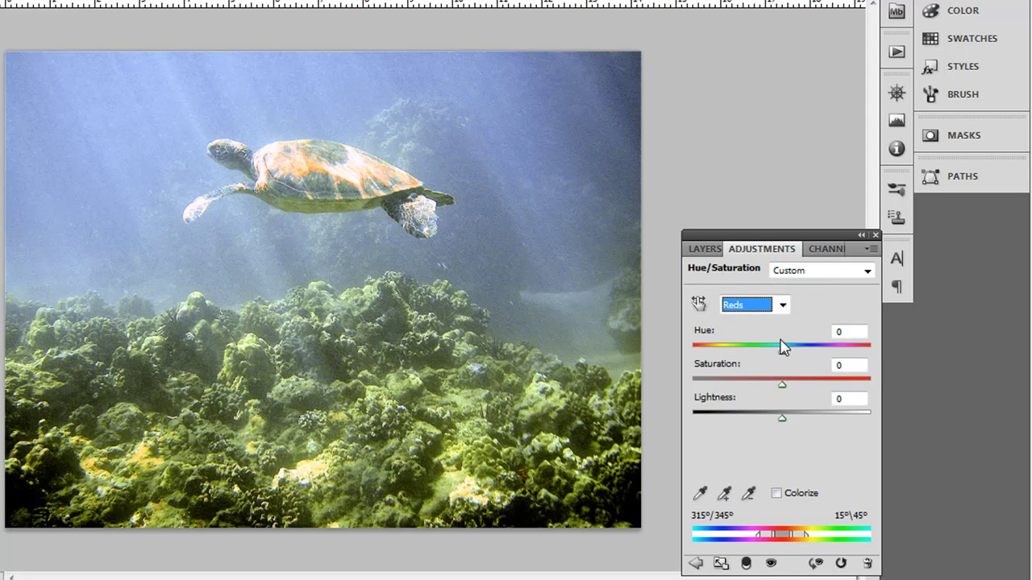
{"action": "left_click", "coordinate": [708, 250]}
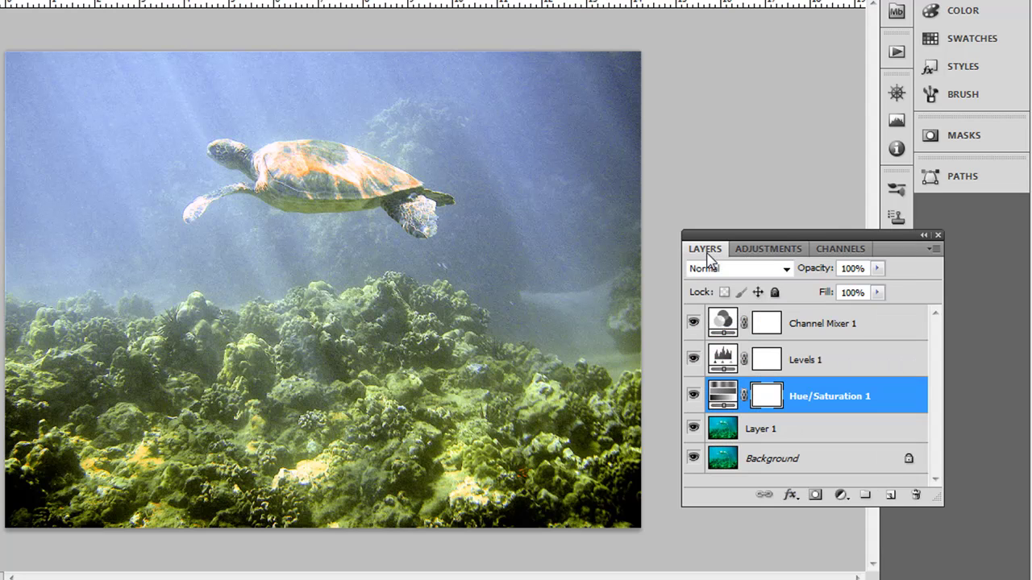
Select Layer 1 beneath the Channel Mixer, Levels and Hue/Saturation layers
{"action": "left_click", "coordinate": [774, 436]}
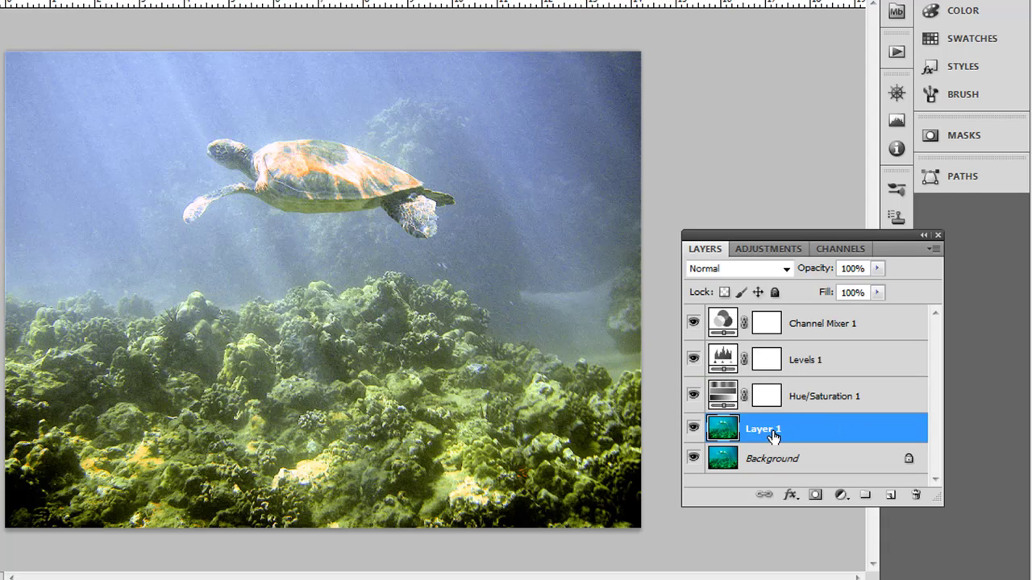